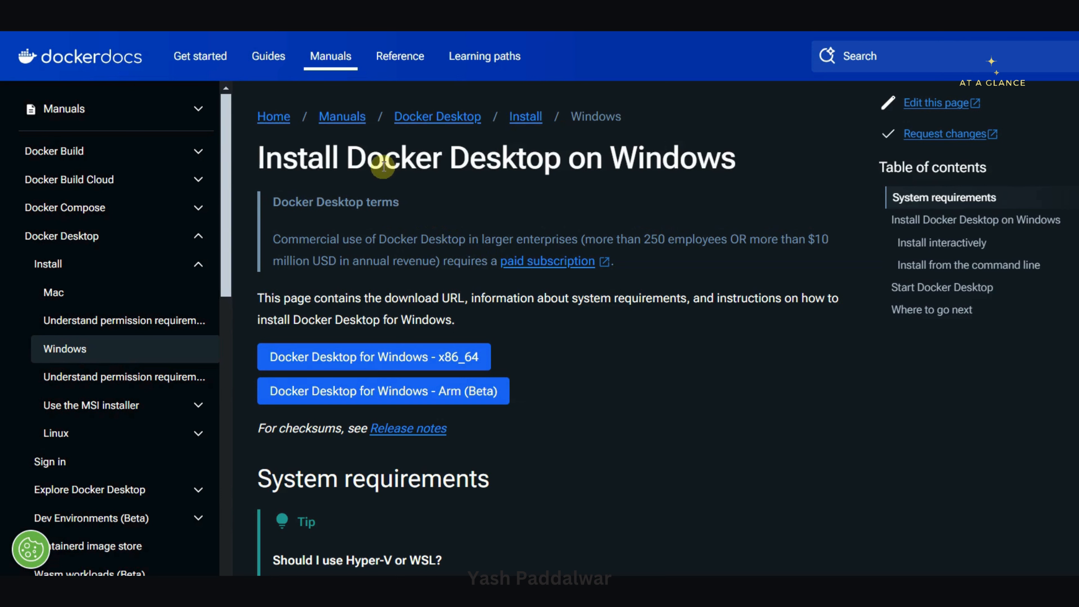
Review the system requirements for the WSL 2 backend on the Install Docker Desktop on Windows page.
{"action": "left_click_drag", "start_coordinate": [383, 165], "coordinate": [489, 161]}
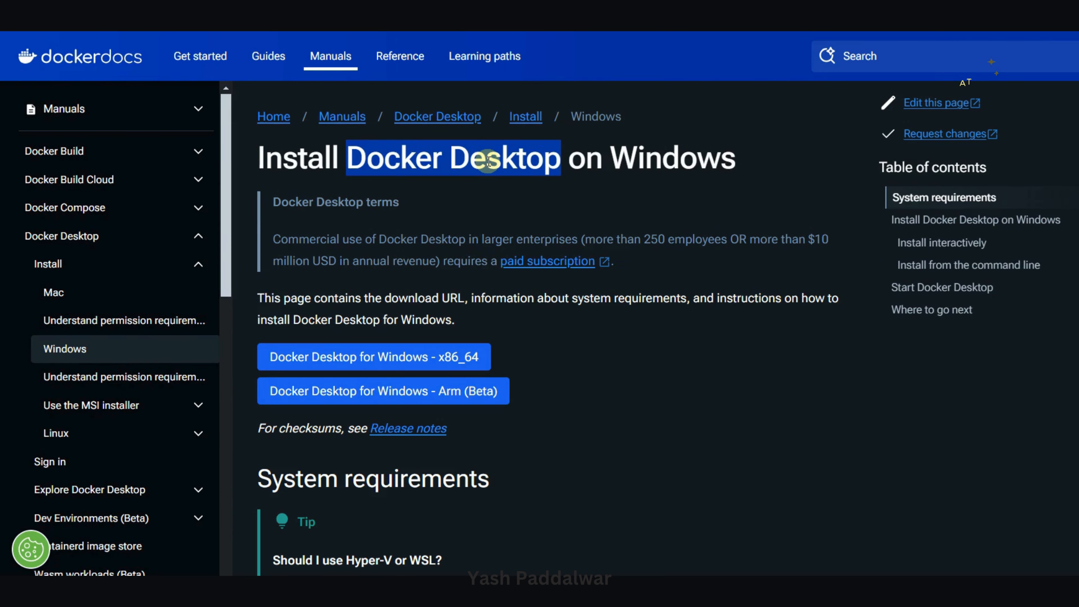
{"action": "left_click", "coordinate": [511, 183]}
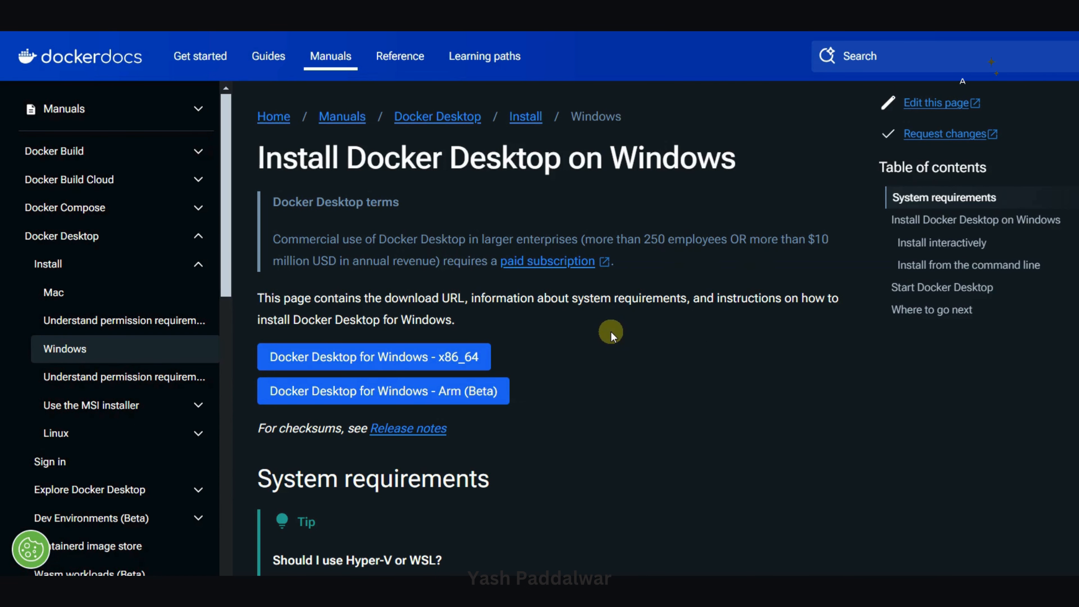
{"action": "scroll", "coordinate": [610, 331], "scroll_direction": "down", "scroll_amount": 1}
{"action": "scroll", "coordinate": [563, 406], "scroll_direction": "down", "scroll_amount": 5}
{"action": "scroll", "coordinate": [563, 407], "scroll_direction": "down", "scroll_amount": 1}
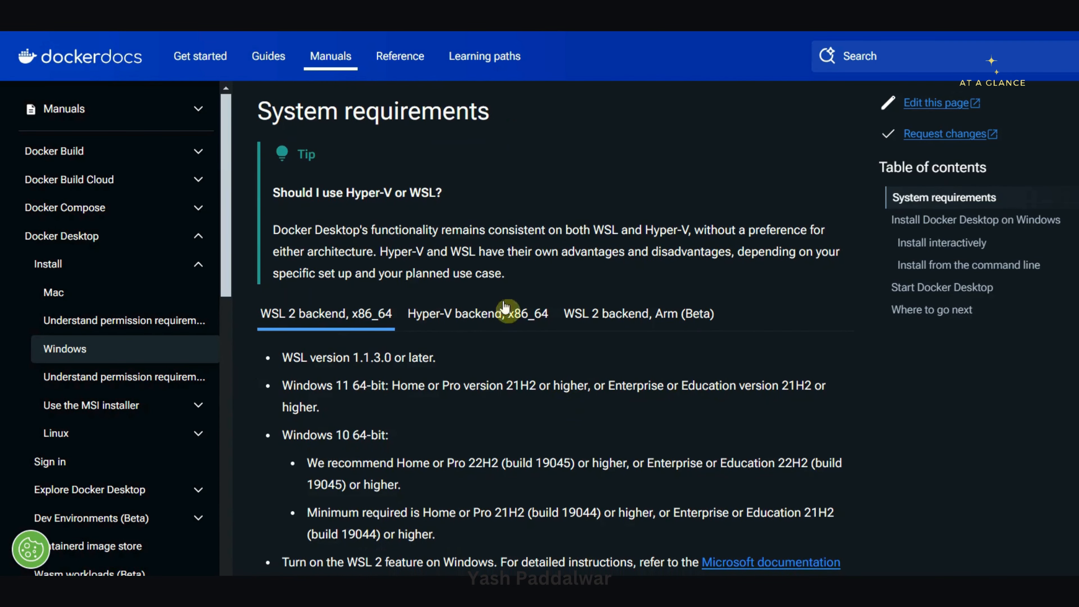
{"action": "scroll", "coordinate": [475, 409], "scroll_direction": "down", "scroll_amount": 2}
{"action": "scroll", "coordinate": [475, 409], "scroll_direction": "down", "scroll_amount": 1}
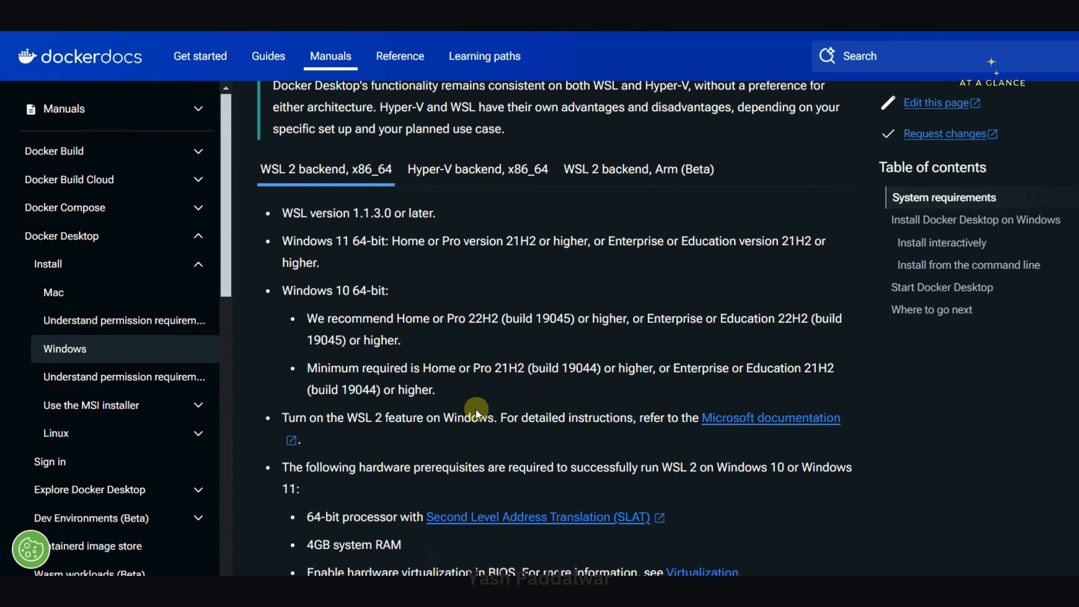
{"action": "scroll", "coordinate": [475, 409], "scroll_direction": "down", "scroll_amount": 1}
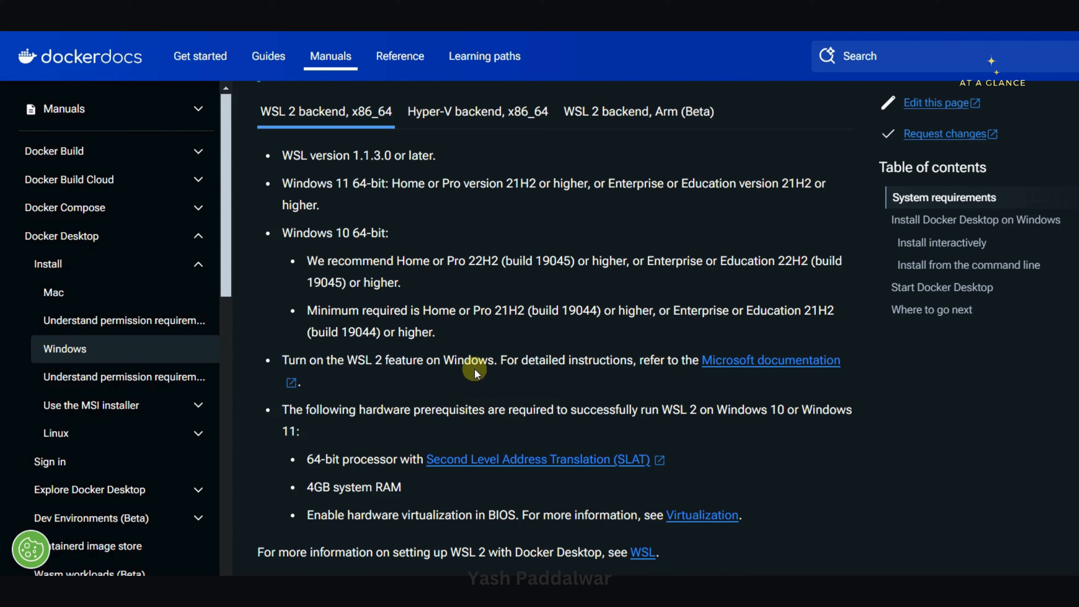
{"action": "scroll", "coordinate": [474, 368], "scroll_direction": "up", "scroll_amount": 10}
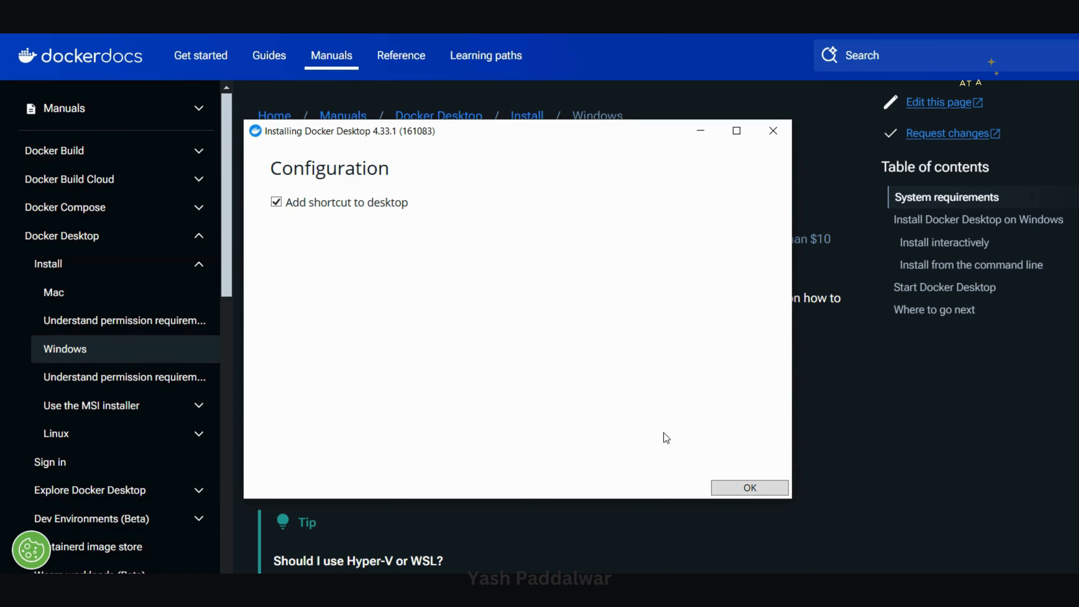
Open Turn Windows features on or off and check the Virtual Machine Platform, Windows Hypervisor Platform and Windows Subsystem for Linux entries.
{"action": "key", "text": "super"}
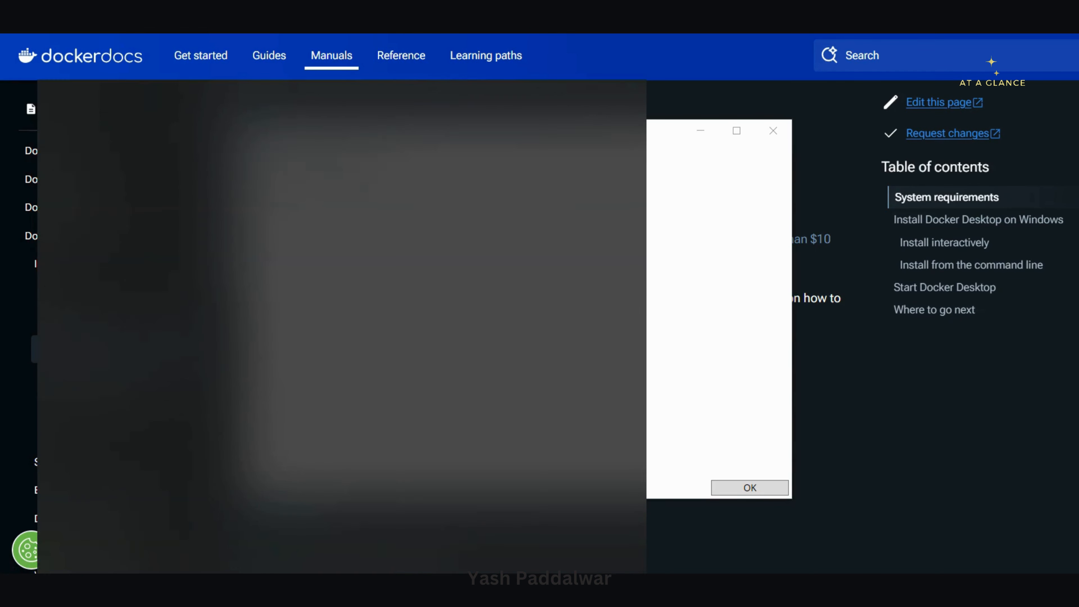
{"action": "type", "text": "windows features"}
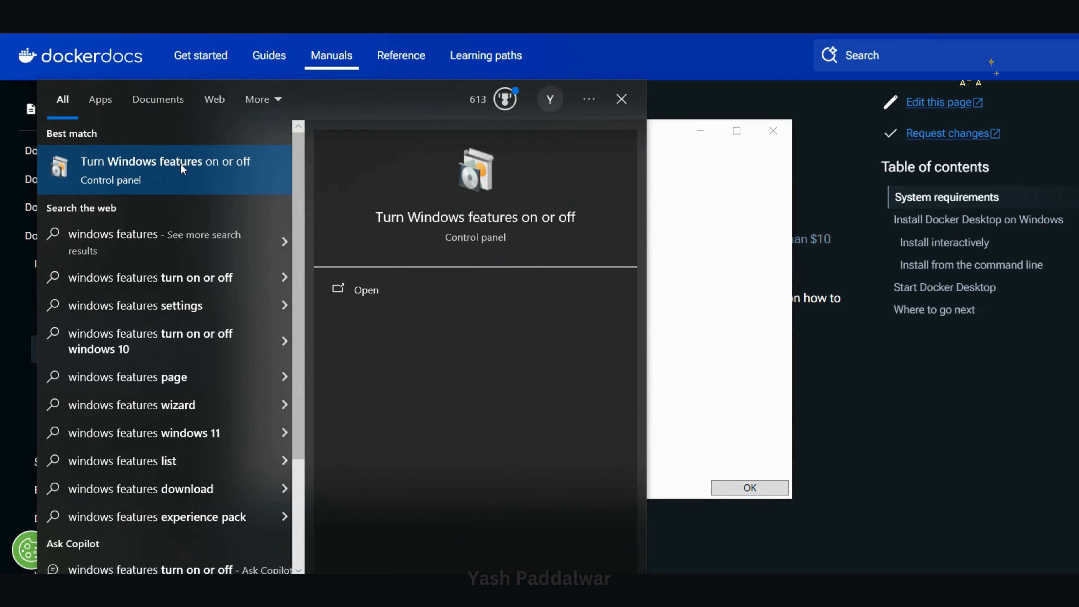
{"action": "left_click", "coordinate": [253, 165]}
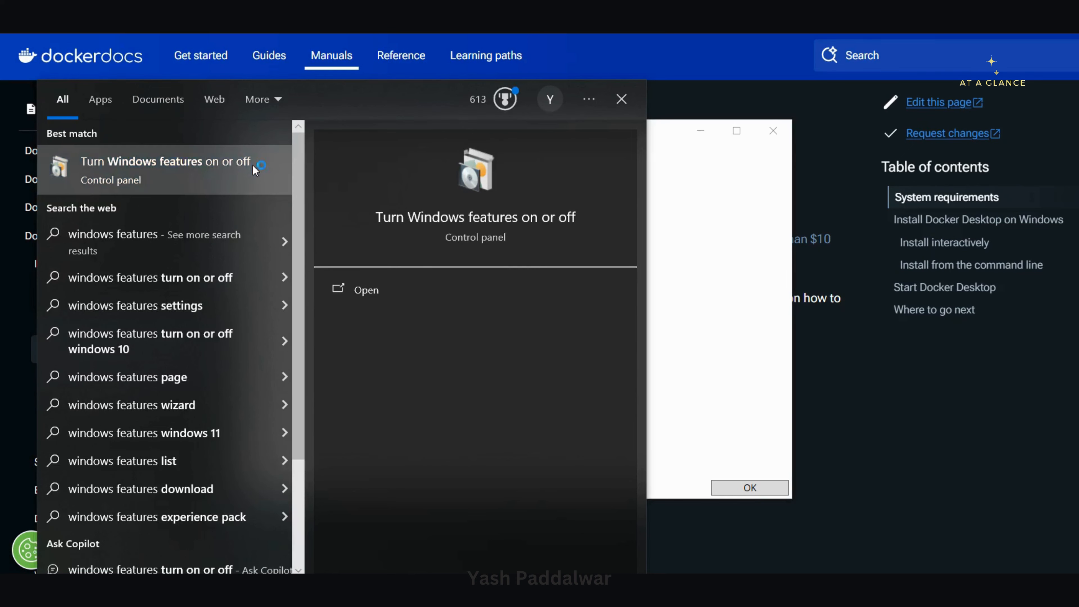
{"action": "scroll", "coordinate": [531, 298], "scroll_direction": "up", "scroll_amount": 4}
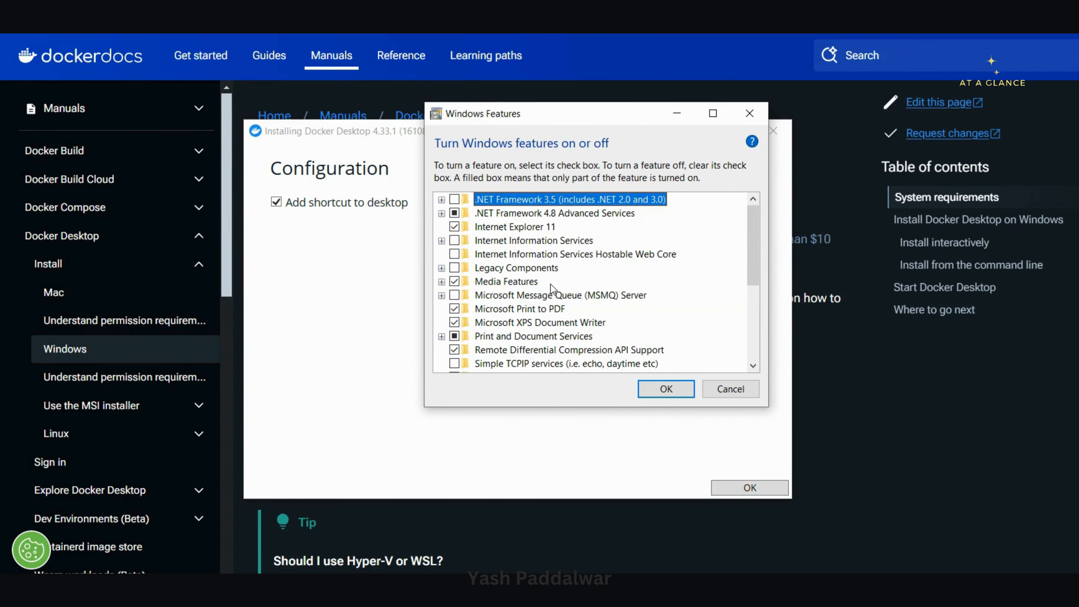
{"action": "scroll", "coordinate": [551, 298], "scroll_direction": "down", "scroll_amount": 1}
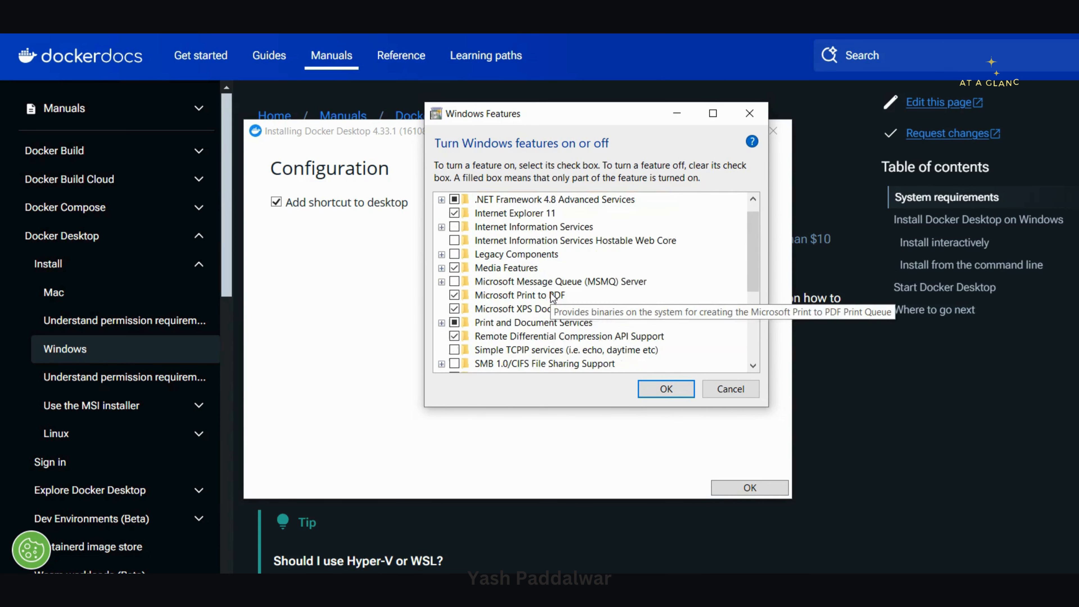
{"action": "scroll", "coordinate": [552, 298], "scroll_direction": "down", "scroll_amount": 2}
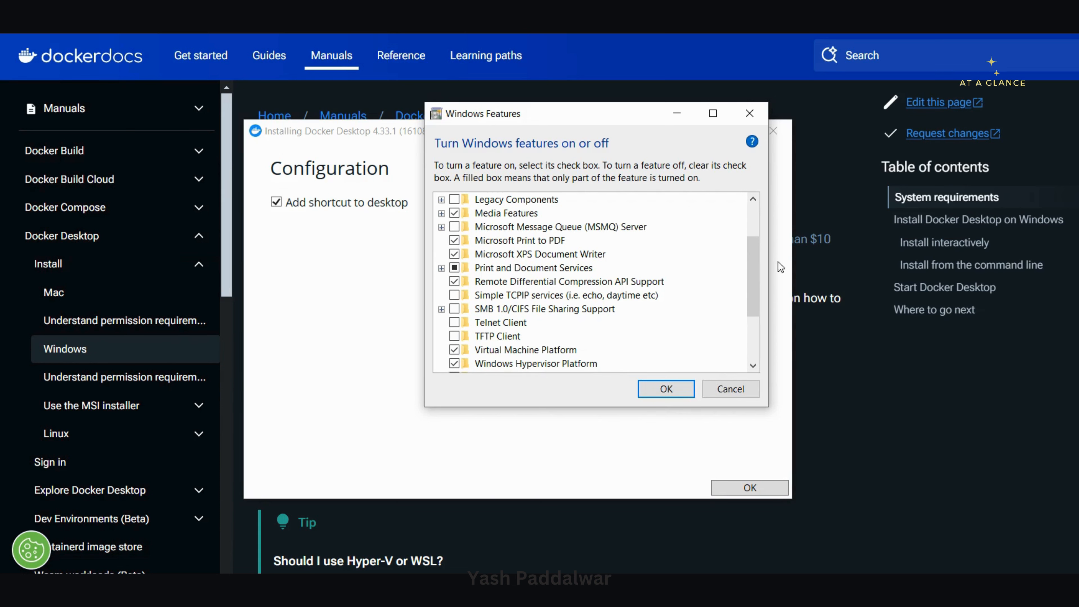
{"action": "left_click_drag", "start_coordinate": [751, 247], "coordinate": [755, 306]}
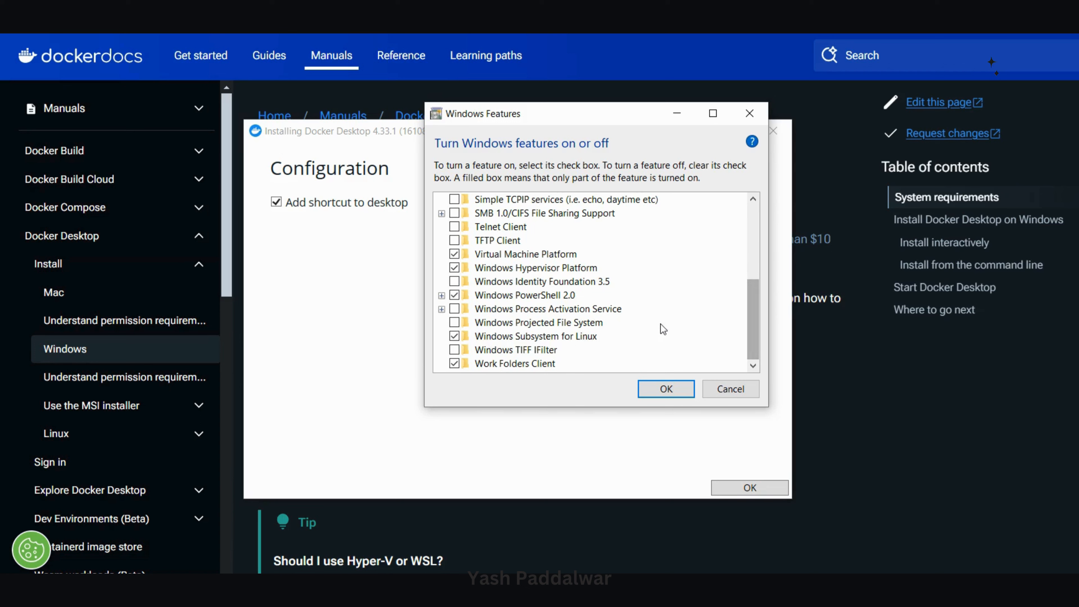
{"action": "mouse_move", "coordinate": [750, 306]}
{"action": "left_mouse_down"}
{"action": "mouse_move", "coordinate": [749, 223]}
{"action": "mouse_move", "coordinate": [750, 325]}
{"action": "left_mouse_up"}
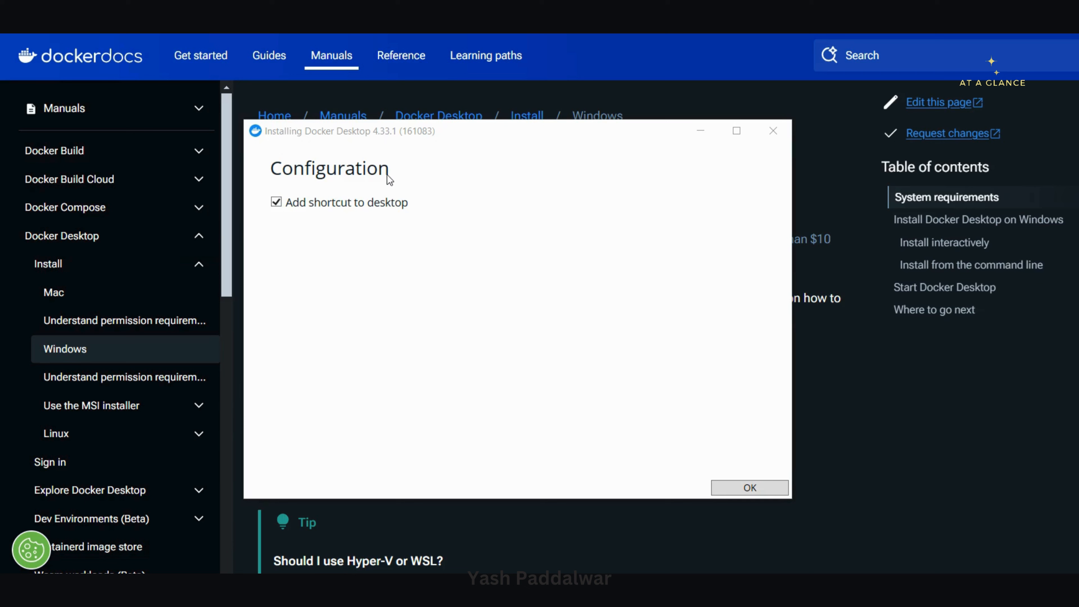
Install Docker Desktop 4.33.1 with a desktop shortcut and close the installer.
{"action": "left_click", "coordinate": [749, 488]}
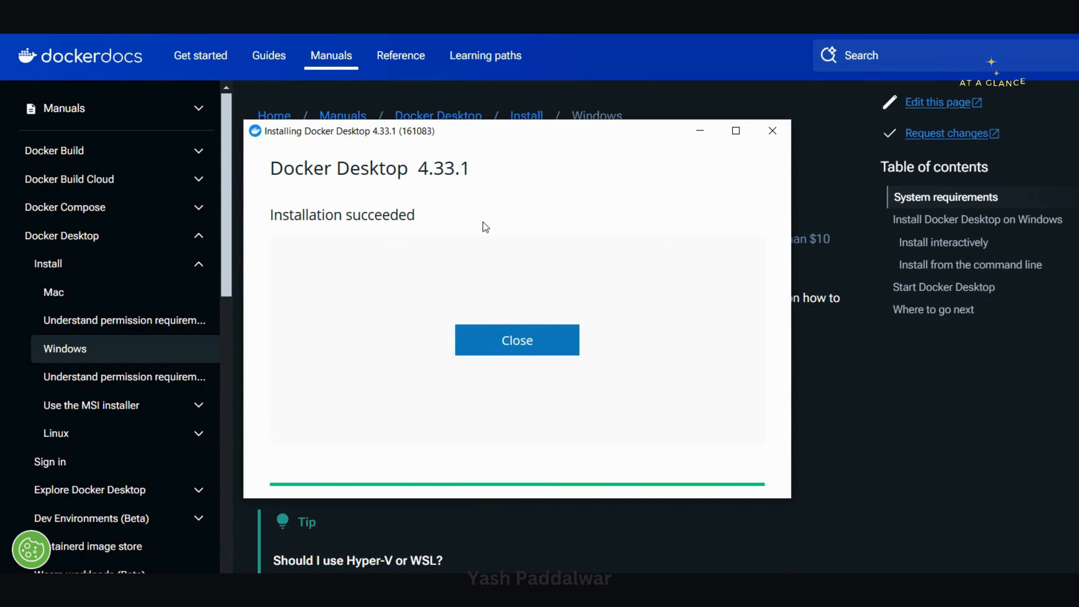
{"action": "left_click", "coordinate": [526, 333]}
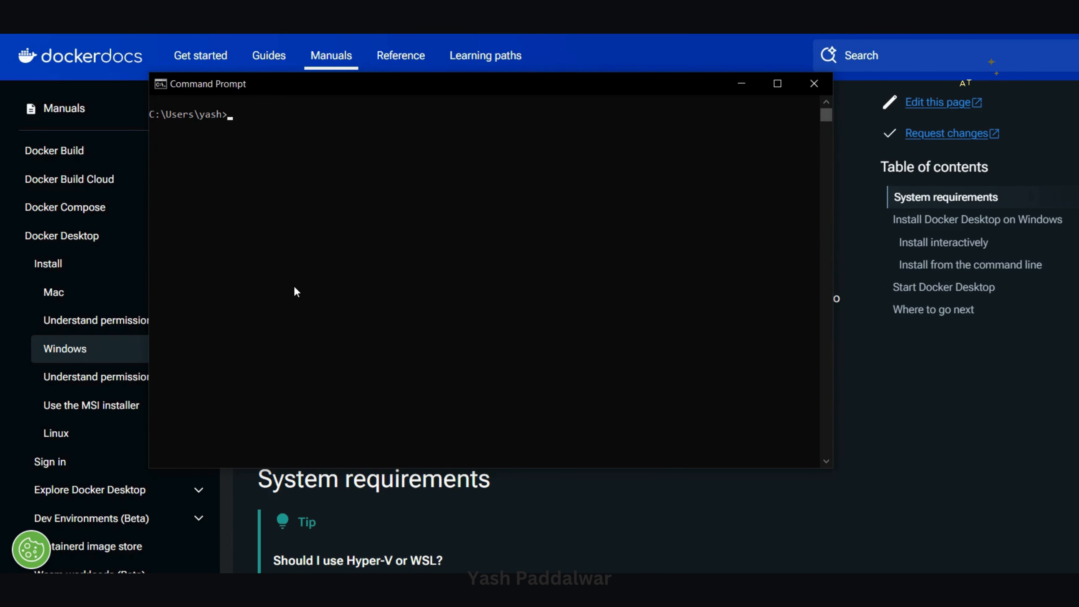
Check the installed Docker version in Command Prompt with docker --version.
{"action": "type", "text": "docker --version"}
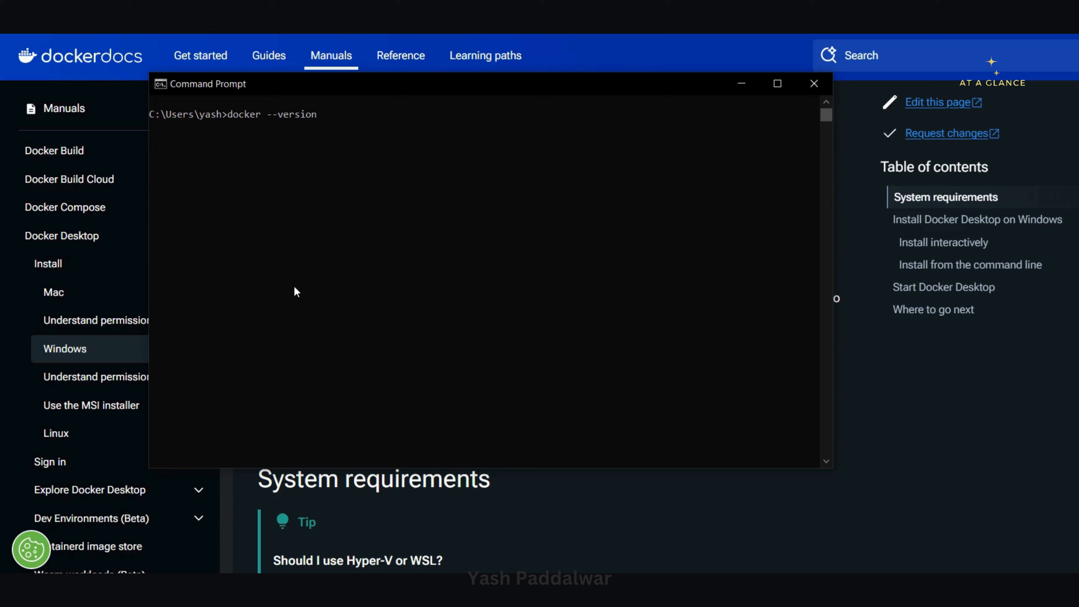
{"action": "key", "text": "Return"}
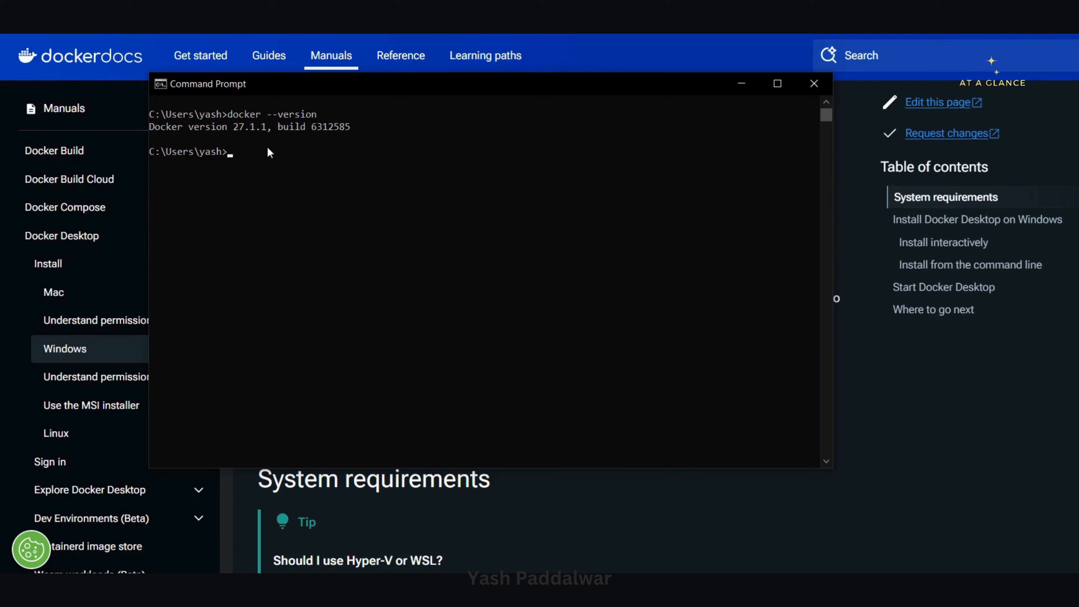
{"action": "left_click_drag", "start_coordinate": [233, 127], "coordinate": [267, 128]}
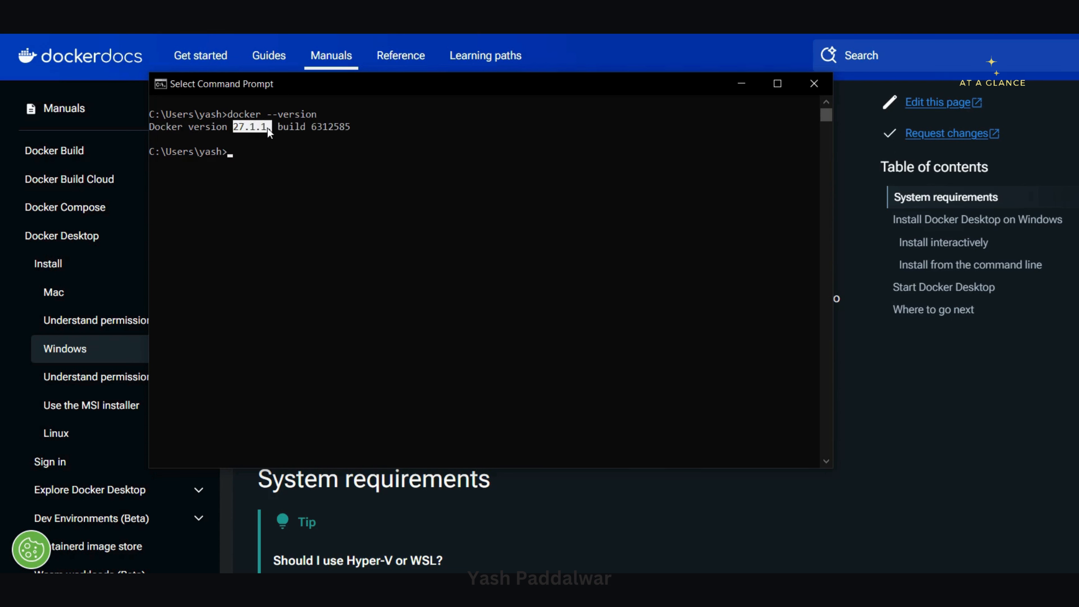
{"action": "left_click", "coordinate": [340, 154]}
{"action": "left_click", "coordinate": [291, 275]}
Launch Docker Desktop and accept the Docker Subscription Service Agreement.
{"action": "left_click", "coordinate": [80, 586]}
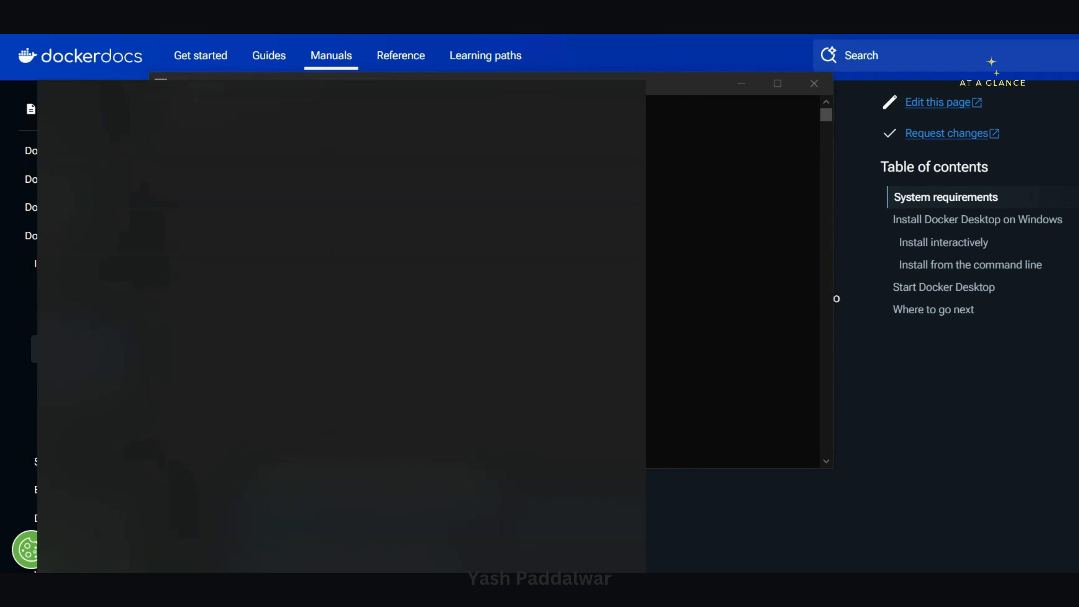
{"action": "type", "text": "docker"}
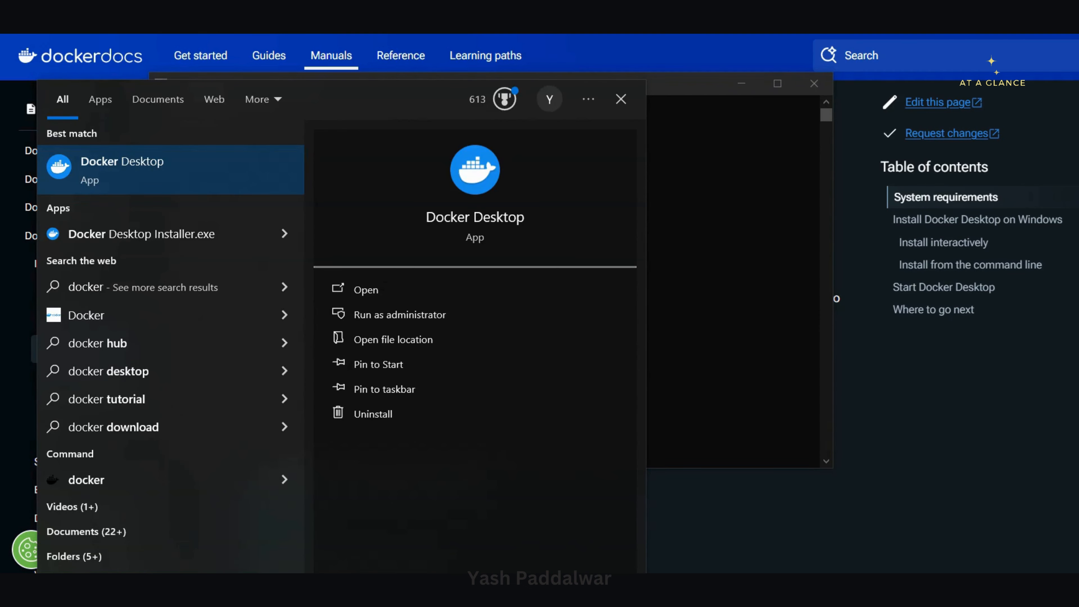
{"action": "key", "text": "Return"}
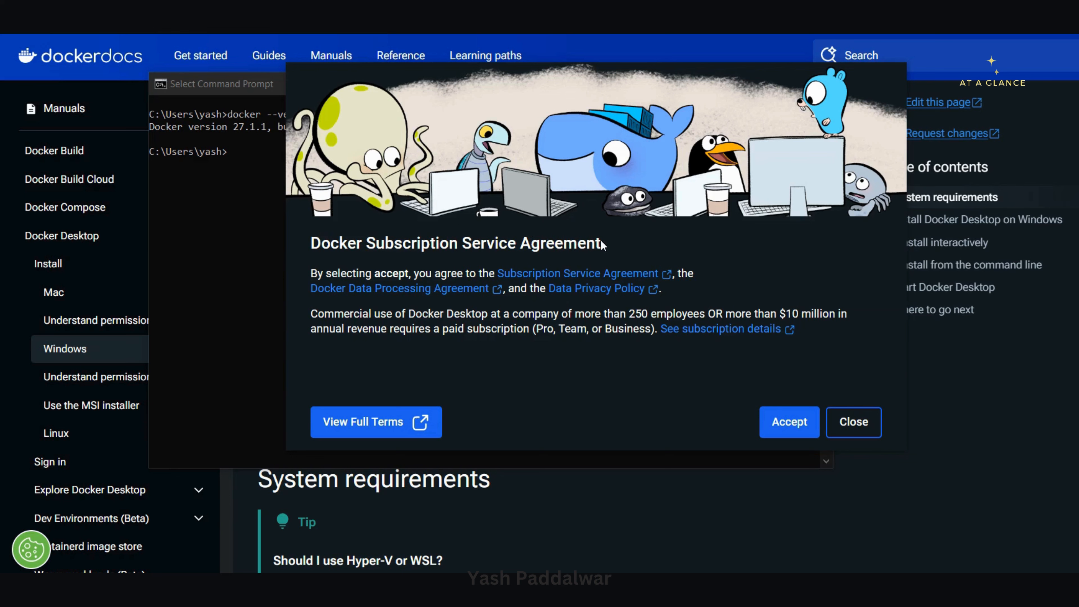
{"action": "left_click", "coordinate": [774, 420]}
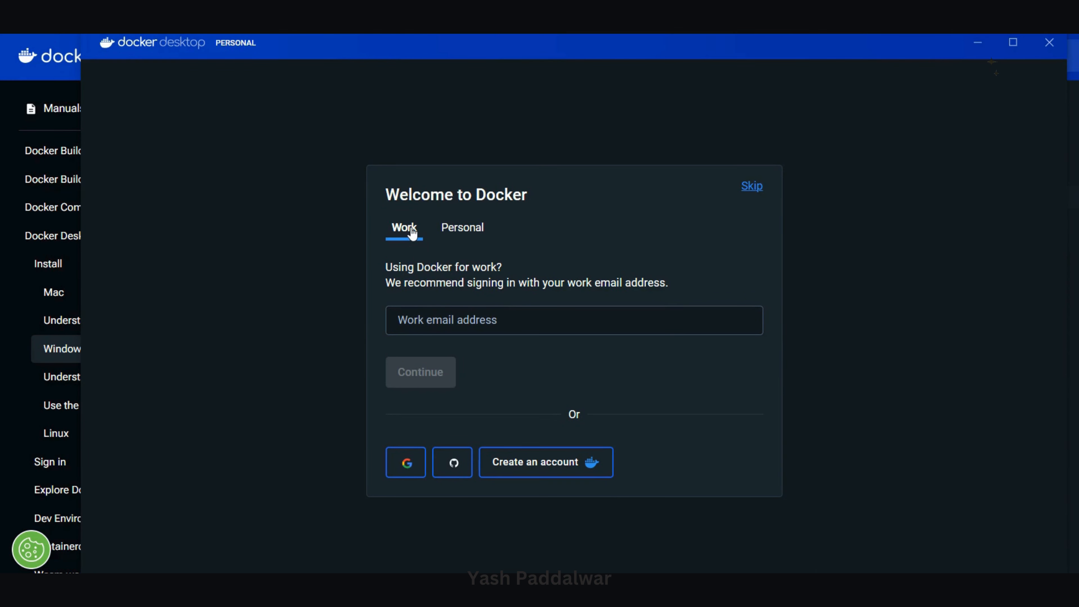
Skip the account sign-in screens and the welcome survey in Docker Desktop.
{"action": "left_click", "coordinate": [450, 233]}
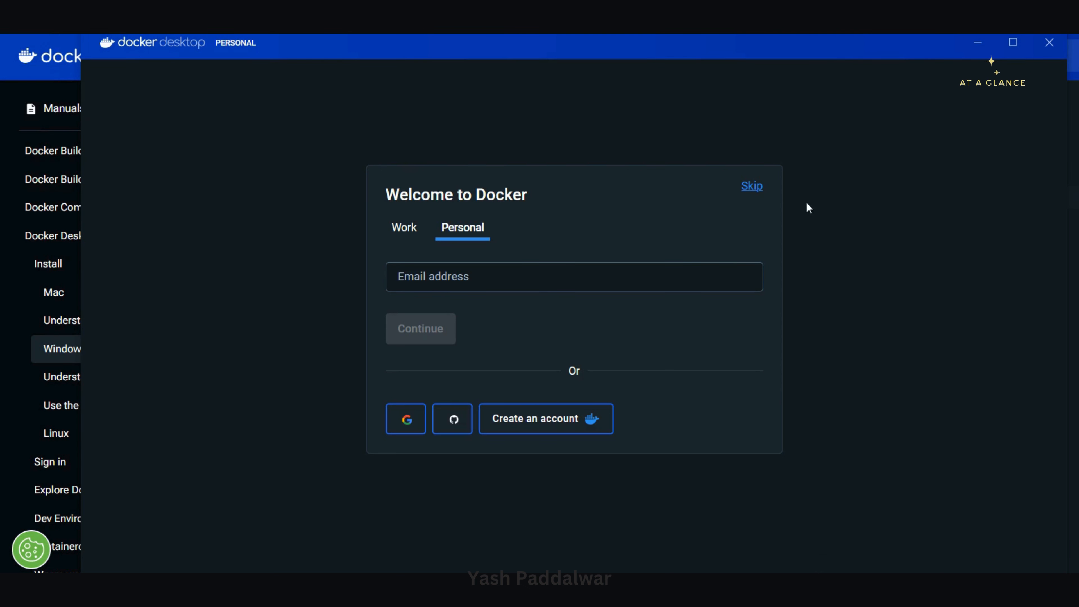
{"action": "left_click", "coordinate": [746, 186]}
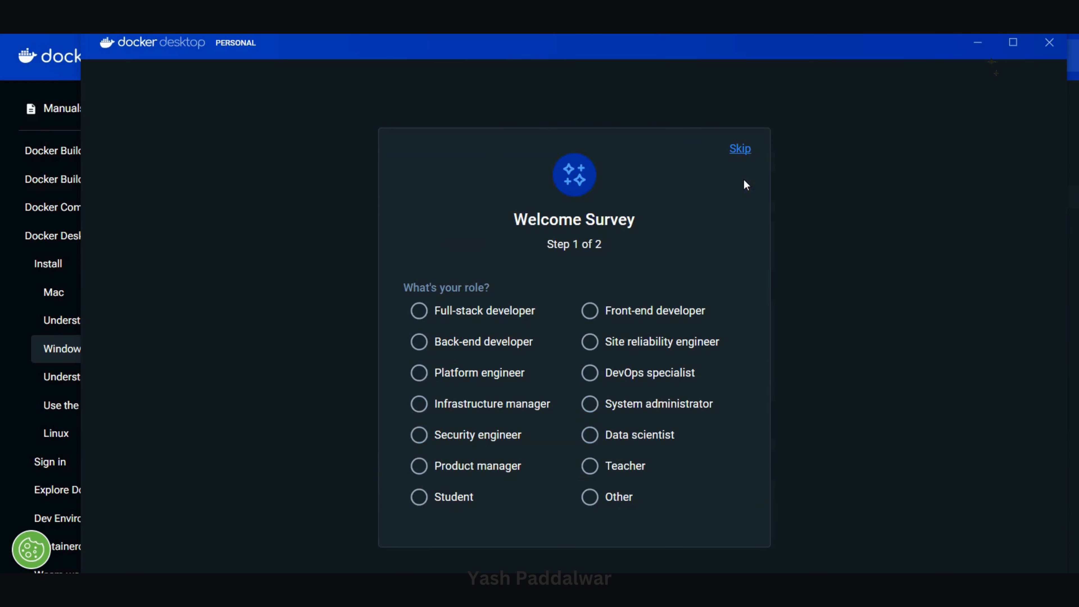
{"action": "left_click", "coordinate": [740, 151]}
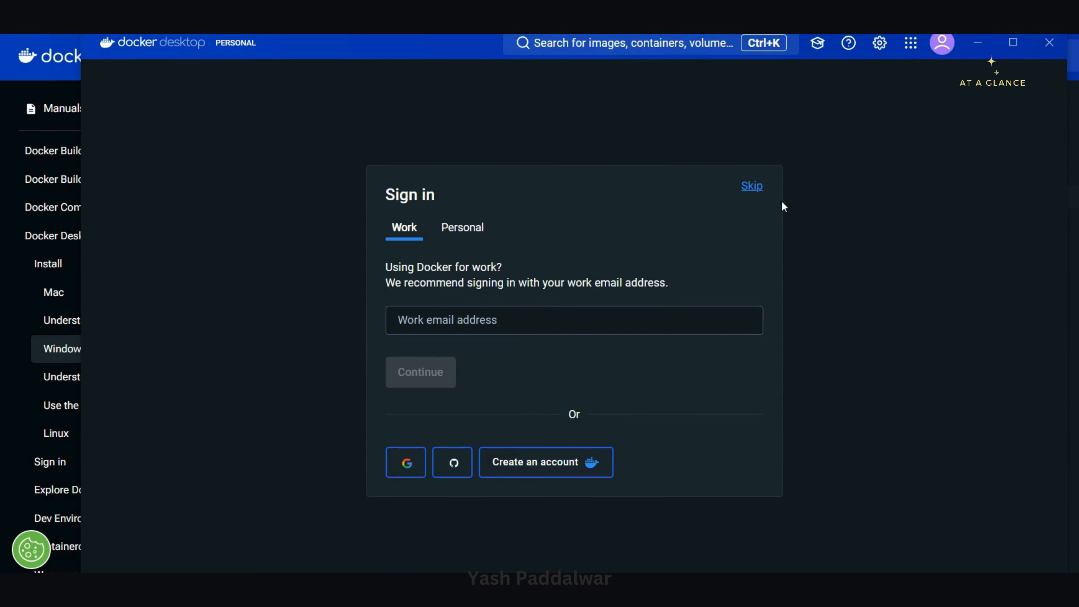
{"action": "left_click", "coordinate": [751, 187]}
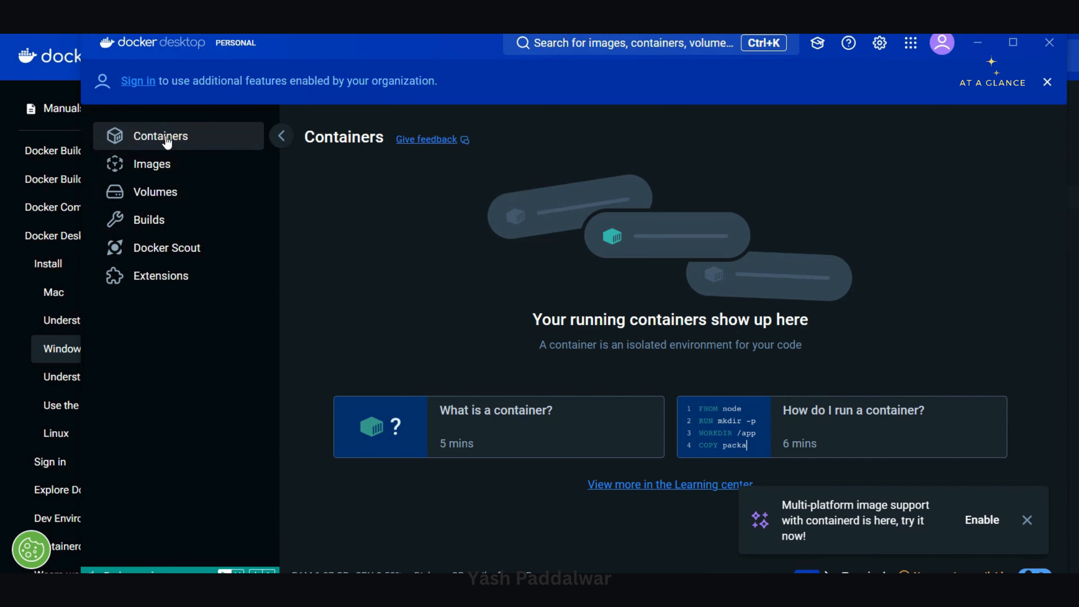
Look over the Images and Containers views in Docker Desktop.
{"action": "left_click", "coordinate": [169, 164]}
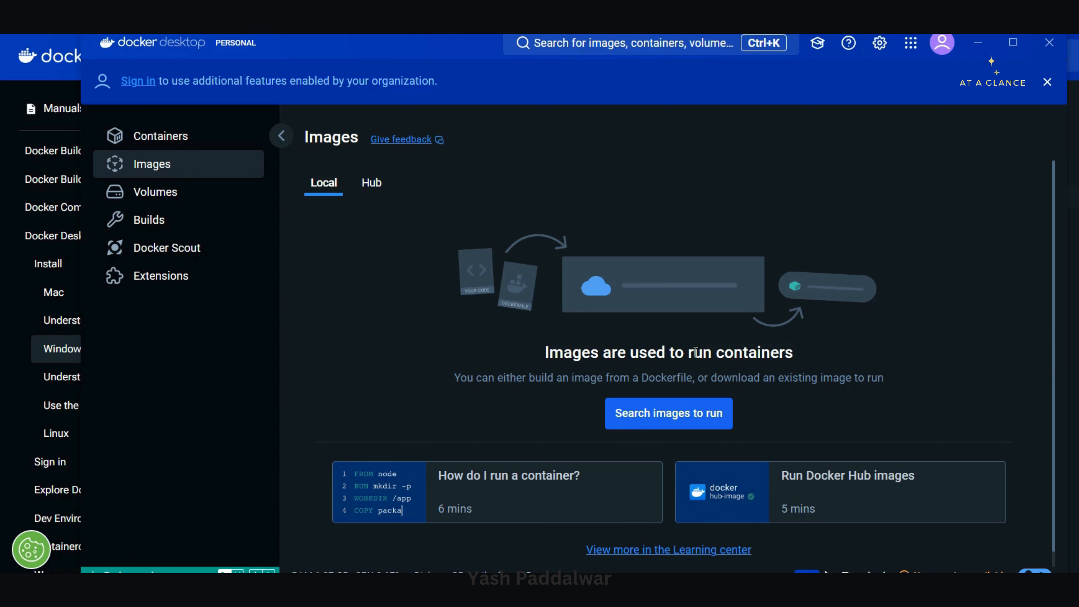
{"action": "left_click", "coordinate": [209, 140]}
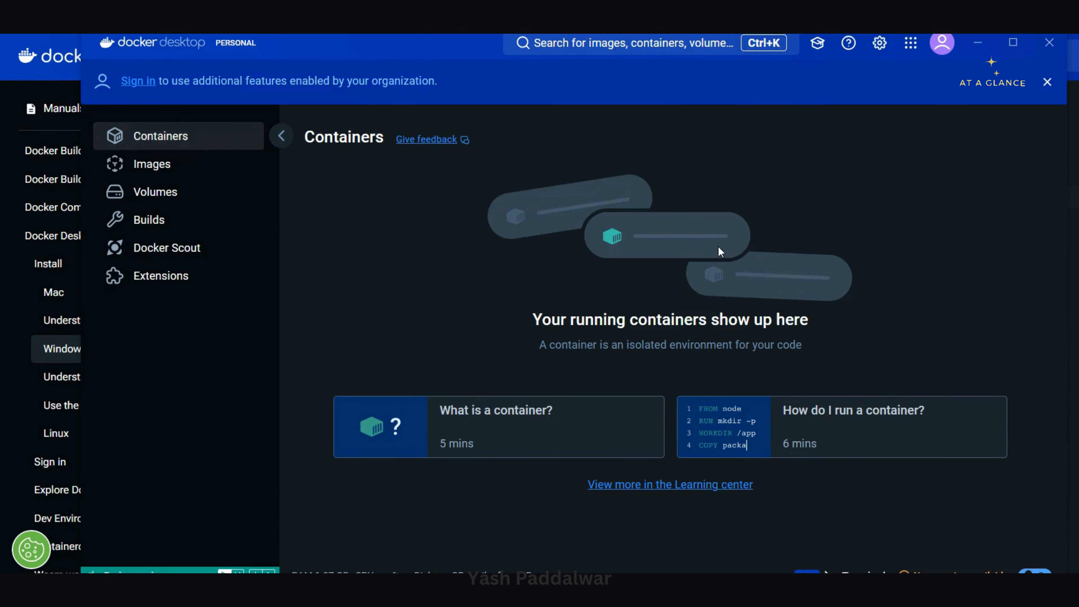
{"action": "left_click", "coordinate": [201, 170]}
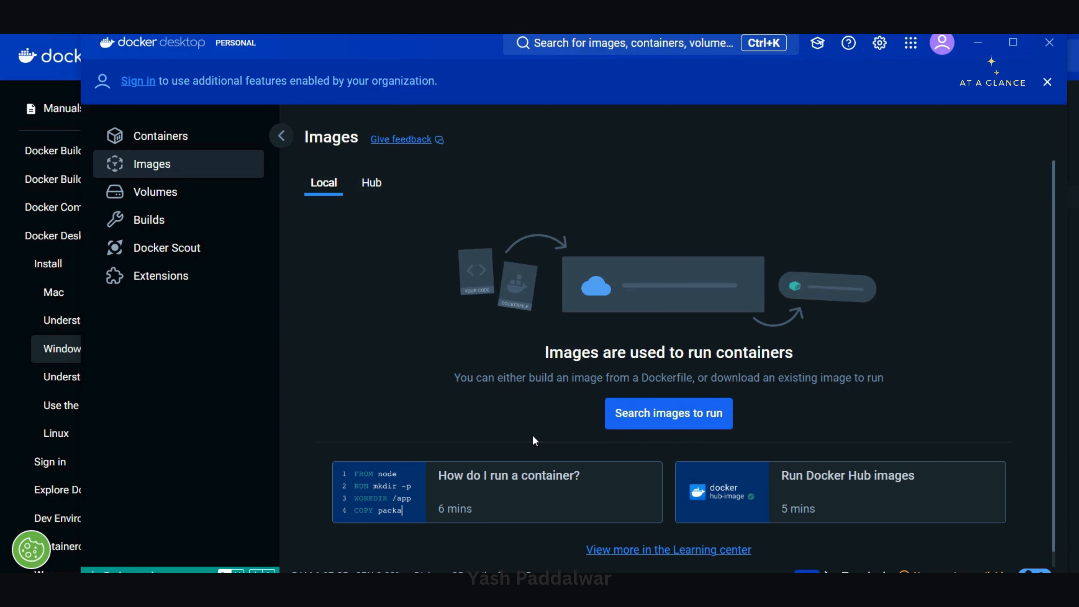
Switch to Command Prompt and list the local Docker images with docker images.
{"action": "key", "text": "alt+Tab"}
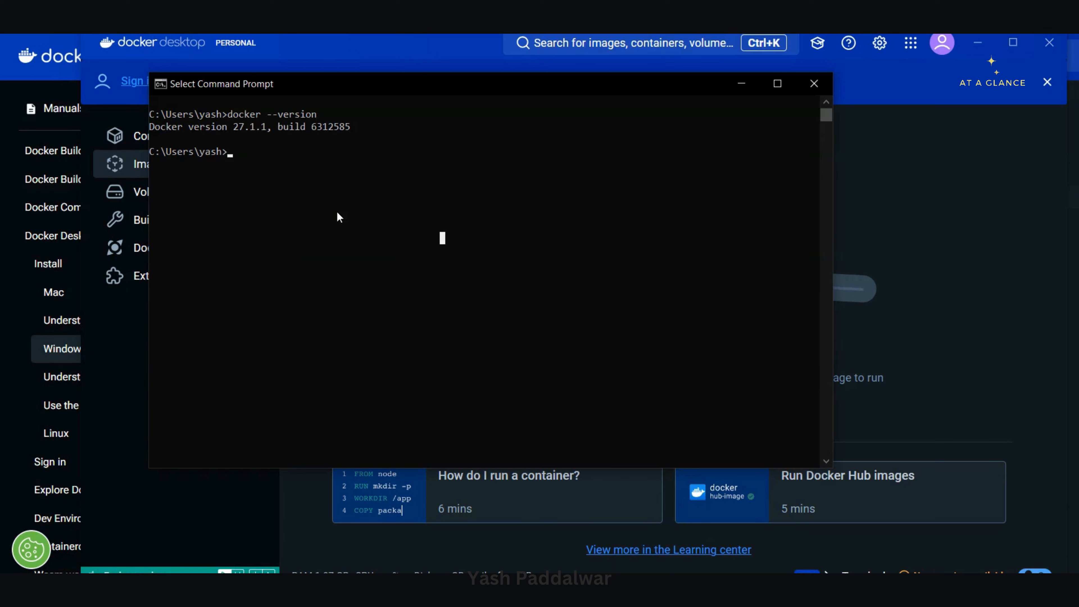
{"action": "type", "text": "docker"}
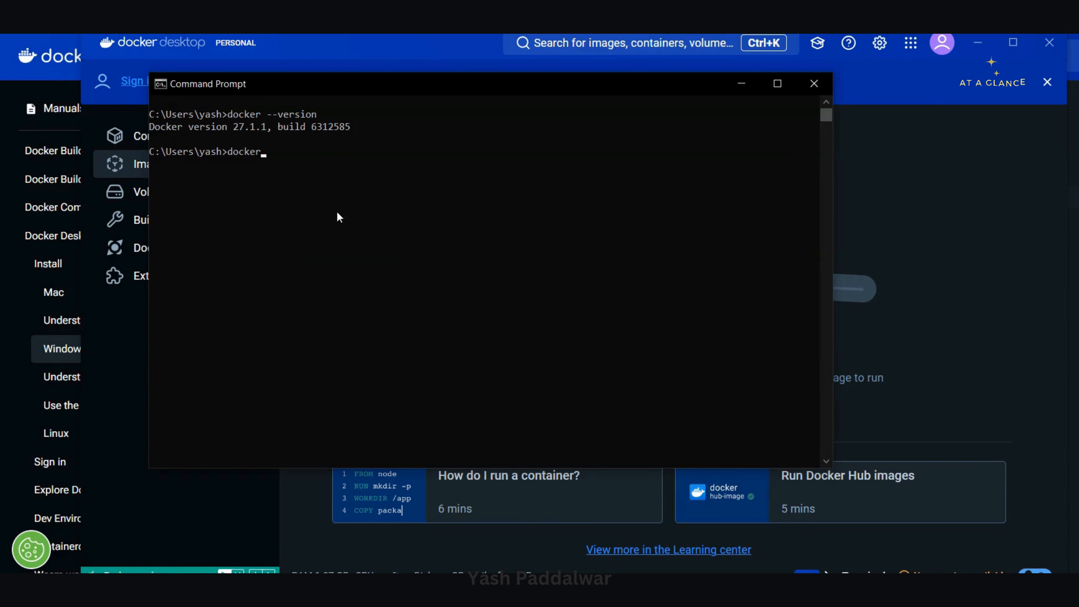
{"action": "type", "text": " images"}
{"action": "key", "text": "Return"}
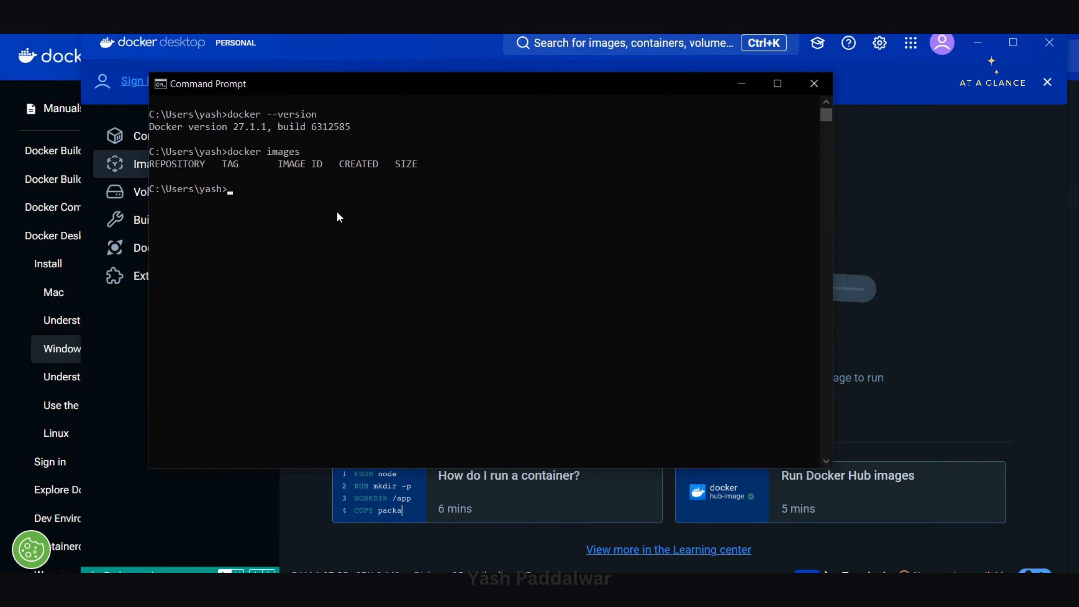
{"action": "left_click", "coordinate": [152, 168]}
{"action": "left_click_drag", "start_coordinate": [150, 164], "coordinate": [419, 168]}
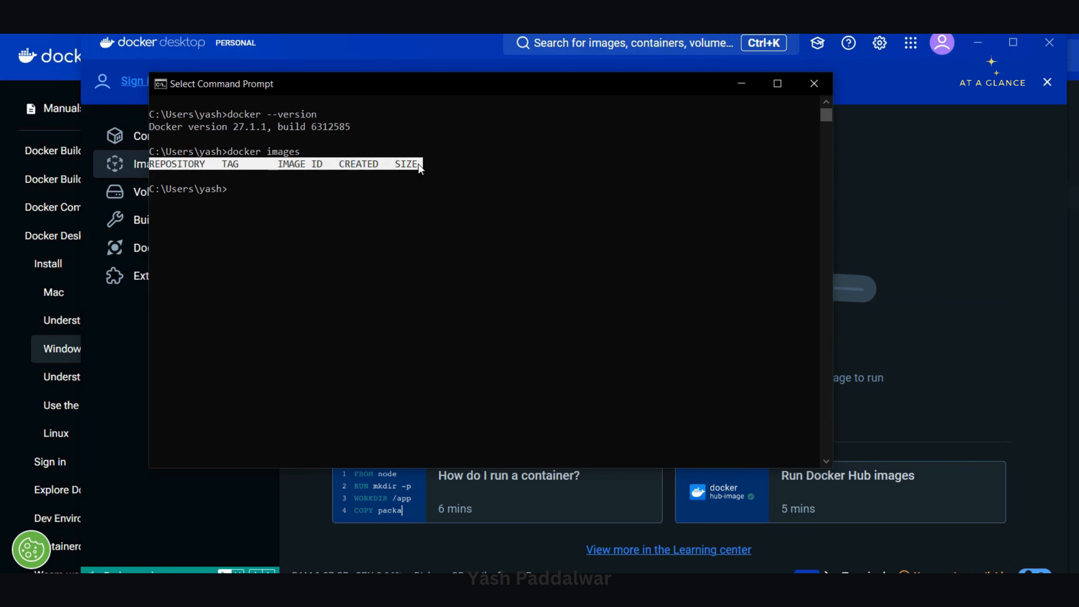
{"action": "left_click", "coordinate": [377, 184]}
List the running containers with docker ps and highlight the column headings of the output.
{"action": "type", "text": "docker"}
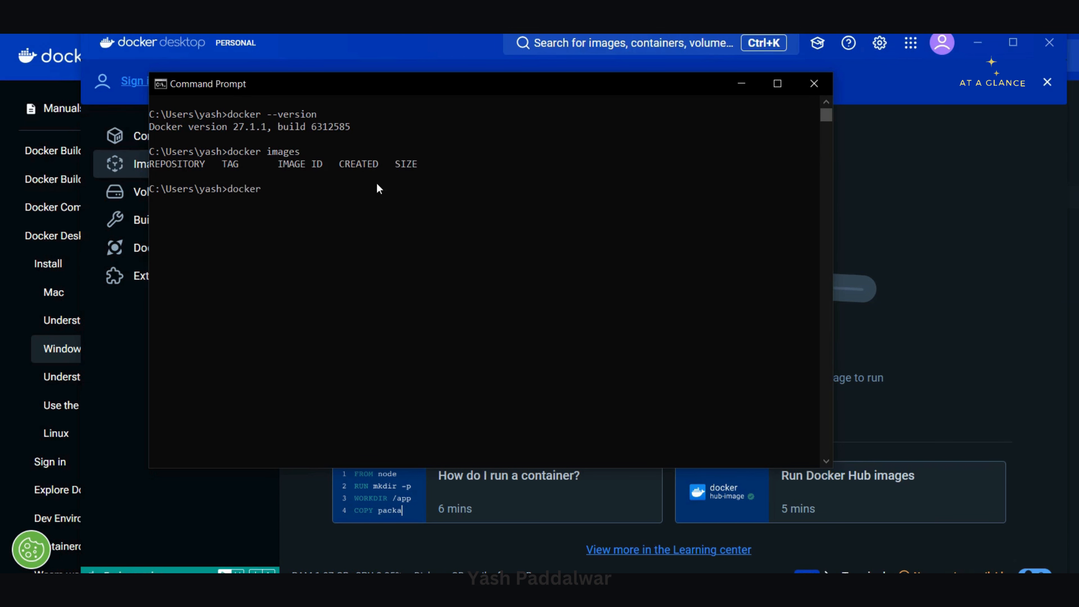
{"action": "type", "text": " ps"}
{"action": "key", "text": "Return"}
{"action": "left_click", "coordinate": [152, 201]}
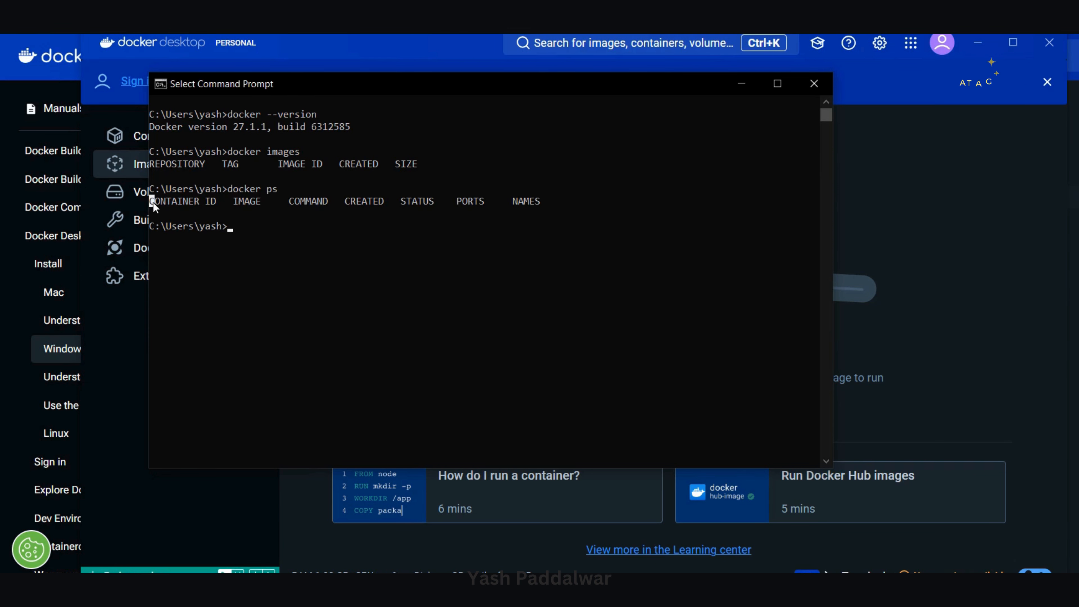
{"action": "left_click_drag", "start_coordinate": [152, 202], "coordinate": [540, 202]}
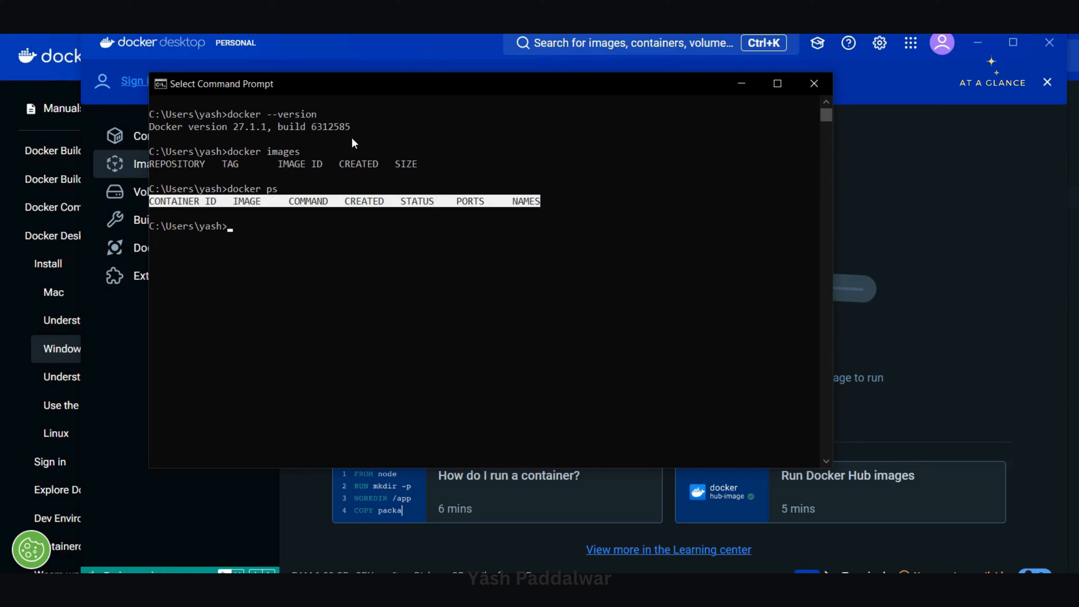
{"action": "left_click", "coordinate": [357, 210]}
{"action": "left_click", "coordinate": [357, 230]}
{"action": "type", "text": "docker pull"}
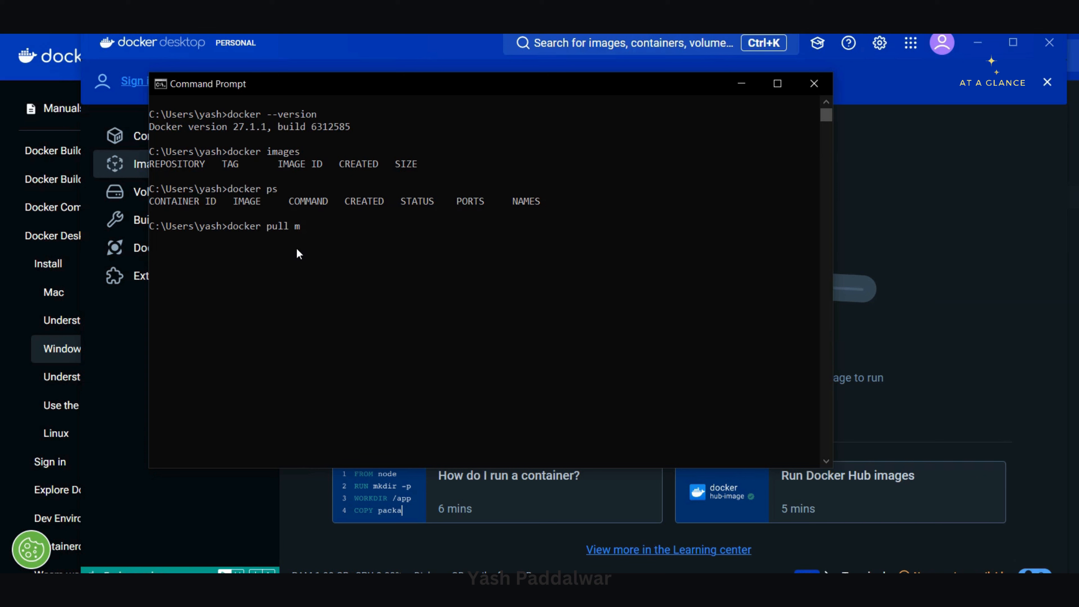
{"action": "type", "text": "milvus"}
{"action": "key", "text": "BackSpace"}
{"action": "key", "text": "BackSpace"}
{"action": "key", "text": "BackSpace"}
{"action": "key", "text": "BackSpace"}
{"action": "key", "text": "BackSpace"}
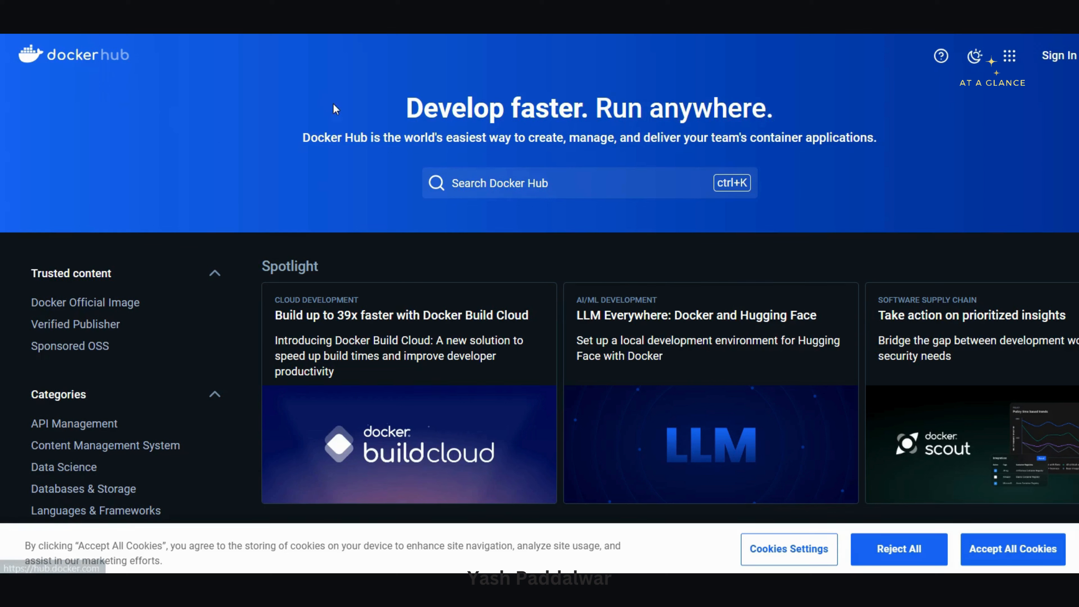
Search Docker Hub in the browser for mysql and open the official mysql image page.
{"action": "left_click", "coordinate": [505, 187]}
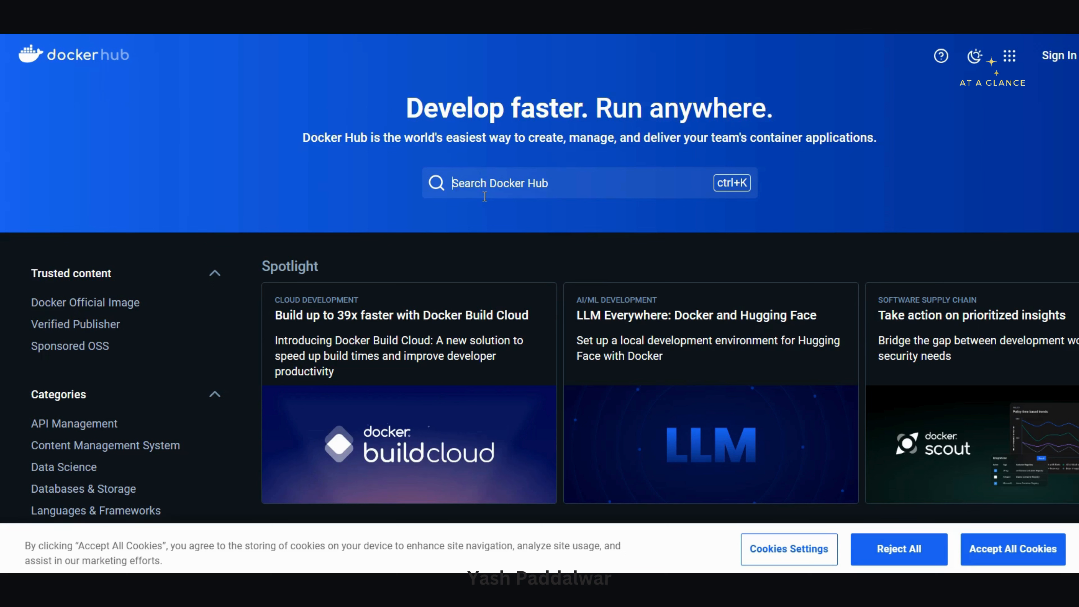
{"action": "type", "text": "mysql"}
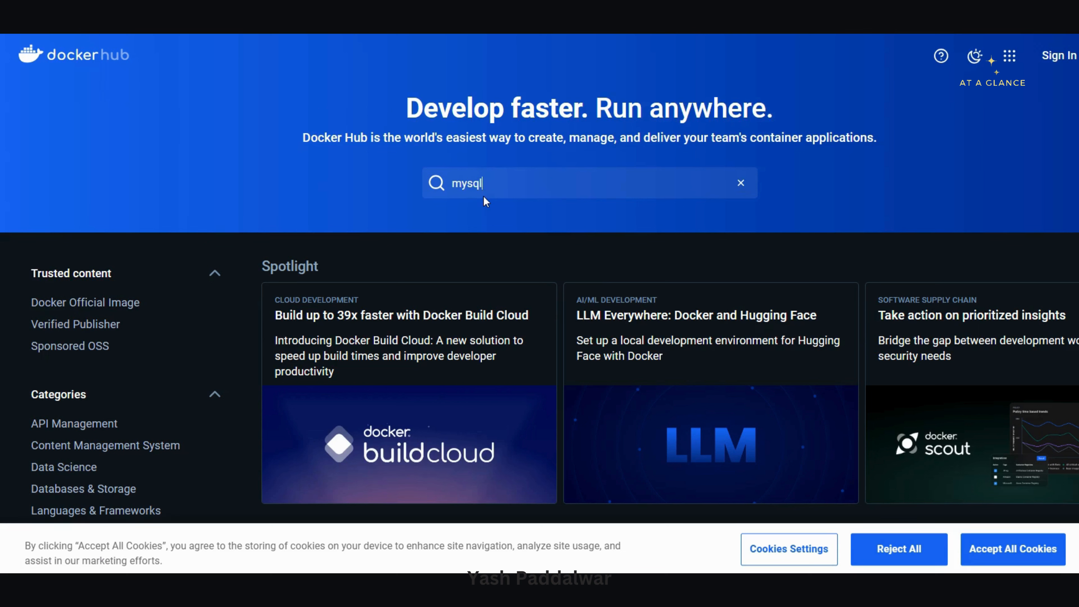
{"action": "key", "text": "Return"}
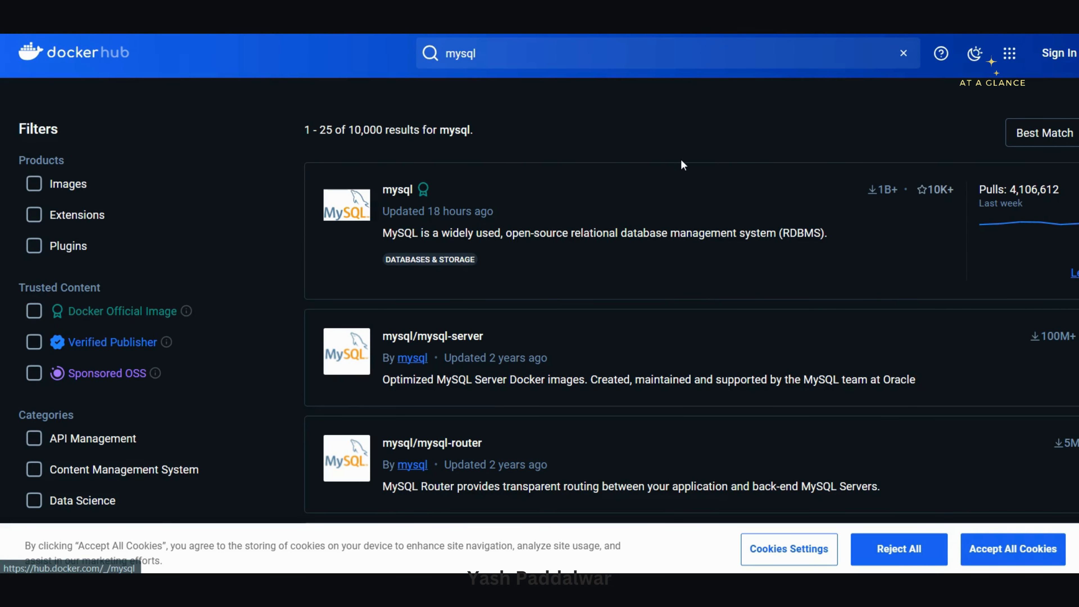
{"action": "scroll", "coordinate": [585, 355], "scroll_direction": "down", "scroll_amount": 5}
{"action": "scroll", "coordinate": [604, 267], "scroll_direction": "up", "scroll_amount": 2}
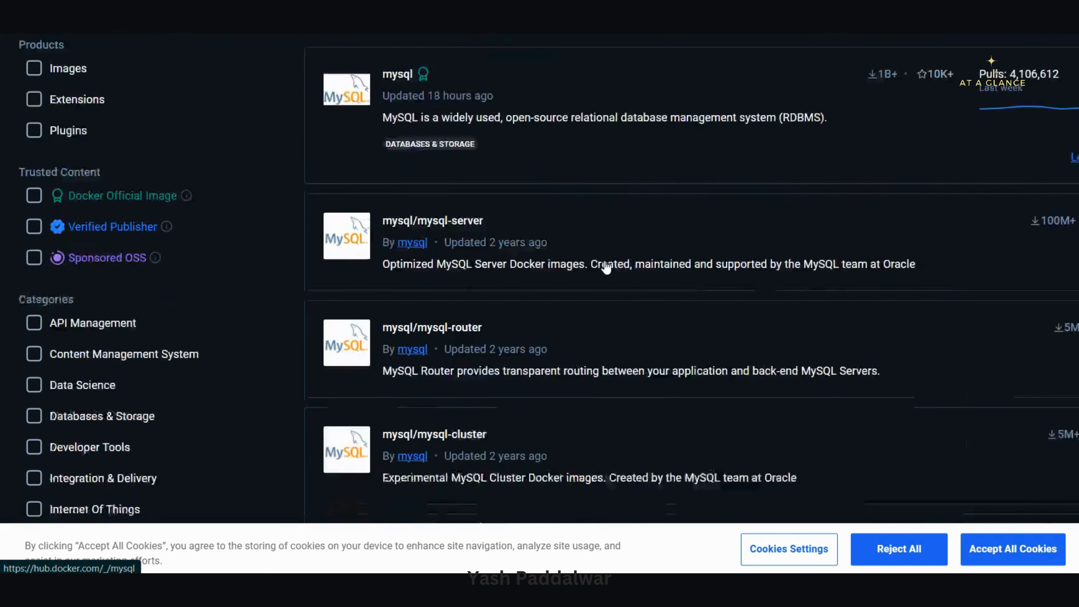
{"action": "scroll", "coordinate": [605, 267], "scroll_direction": "up", "scroll_amount": 3}
{"action": "left_click", "coordinate": [397, 193]}
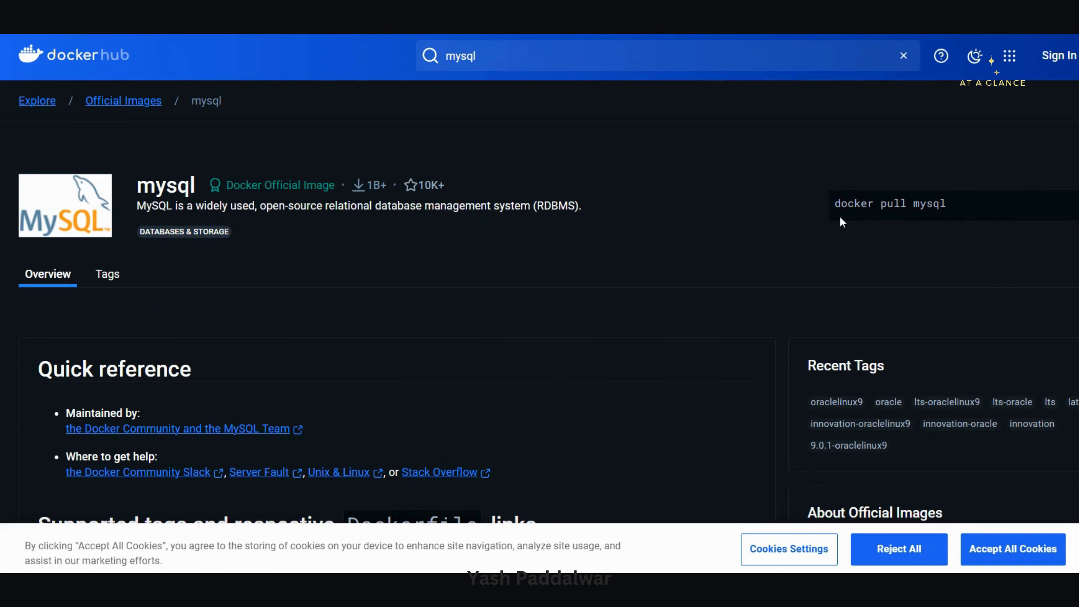
Copy the docker pull mysql command from the image page and paste it into Command Prompt in place of the unfinished command.
{"action": "left_click_drag", "start_coordinate": [834, 204], "coordinate": [967, 219]}
{"action": "key", "text": "ctrl+c"}
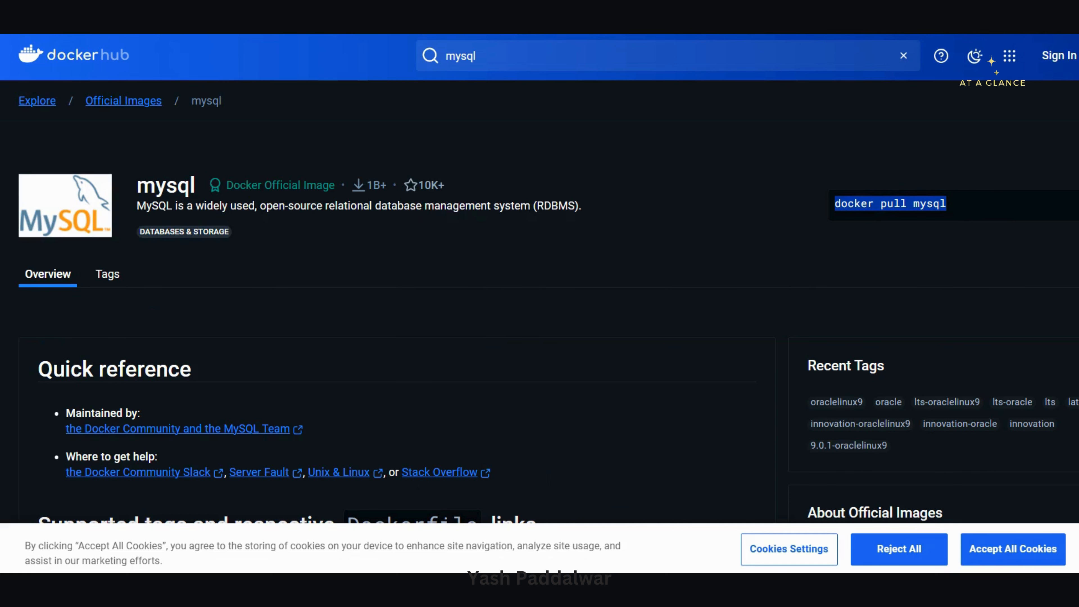
{"action": "key", "text": "alt+Tab"}
{"action": "left_click_drag", "start_coordinate": [366, 265], "coordinate": [196, 228]}
{"action": "left_click", "coordinate": [194, 225]}
{"action": "left_click", "coordinate": [392, 259]}
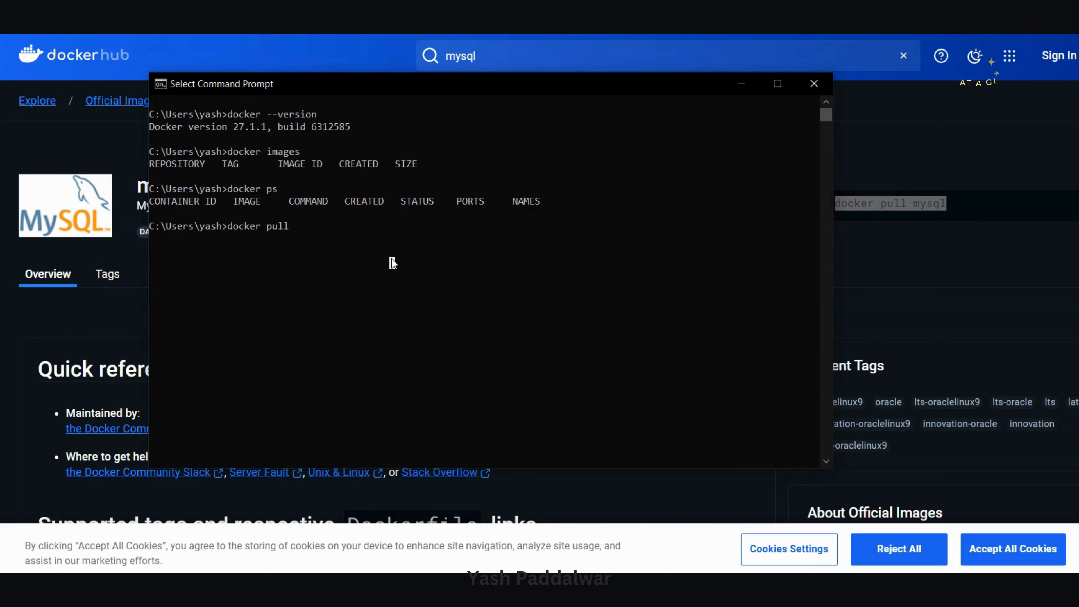
{"action": "key", "text": "Escape"}
{"action": "key", "text": "BackSpace"}
{"action": "key", "text": "BackSpace"}
{"action": "key", "text": "BackSpace"}
{"action": "key", "text": "BackSpace"}
{"action": "key", "text": "BackSpace"}
{"action": "key", "text": "BackSpace"}
{"action": "key", "text": "BackSpace"}
{"action": "key", "text": "BackSpace"}
{"action": "key", "text": "BackSpace"}
{"action": "key", "text": "BackSpace"}
{"action": "key", "text": "BackSpace"}
{"action": "key", "text": "BackSpace"}
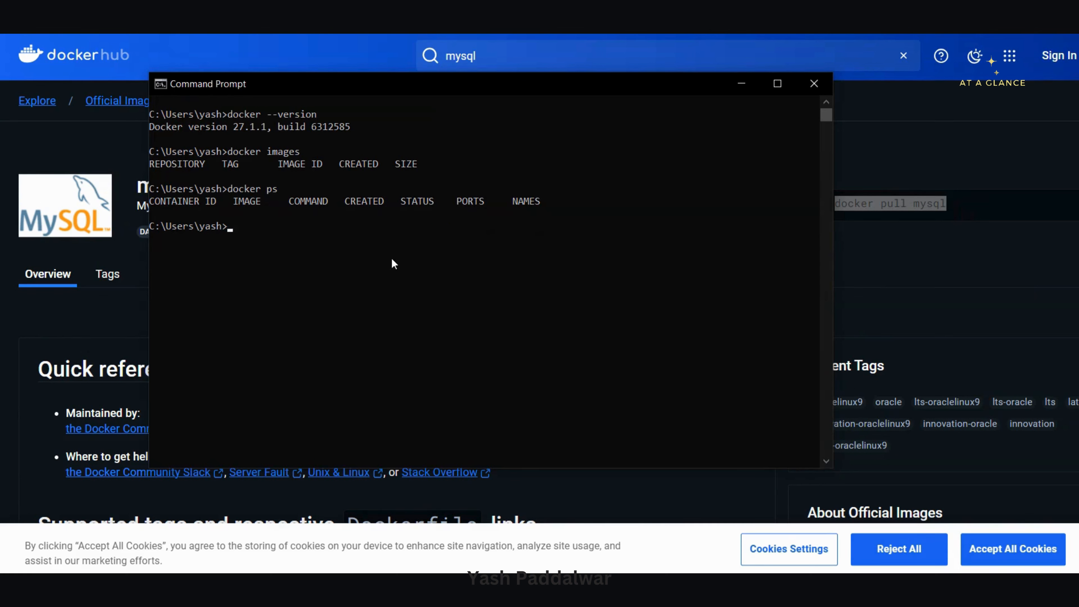
{"action": "key", "text": "ctrl+v"}
Erase the pasted docker pull mysql command from the prompt without running it.
{"action": "key", "text": "BackSpace"}
{"action": "key", "text": "BackSpace"}
{"action": "key", "text": "BackSpace"}
{"action": "key", "text": "BackSpace"}
{"action": "key", "text": "BackSpace"}
{"action": "key", "text": "BackSpace"}
{"action": "key", "text": "BackSpace"}
{"action": "key", "text": "BackSpace"}
{"action": "key", "text": "BackSpace"}
{"action": "key", "text": "BackSpace"}
{"action": "key", "text": "BackSpace"}
{"action": "key", "text": "BackSpace"}
{"action": "key", "text": "BackSpace"}
{"action": "key", "text": "BackSpace"}
{"action": "key", "text": "BackSpace"}
{"action": "key", "text": "BackSpace"}
{"action": "key", "text": "BackSpace"}
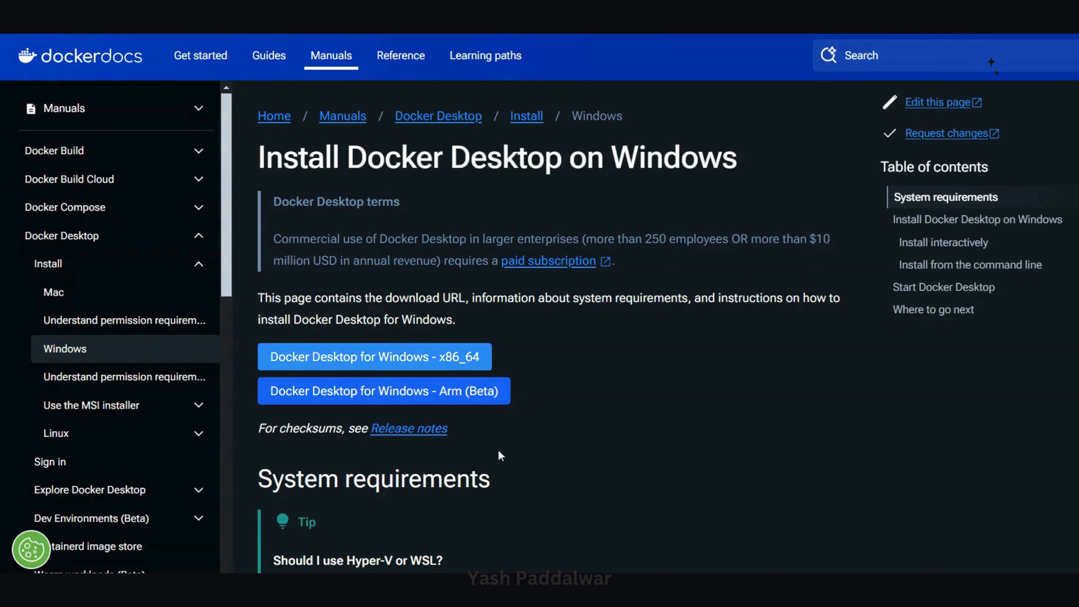